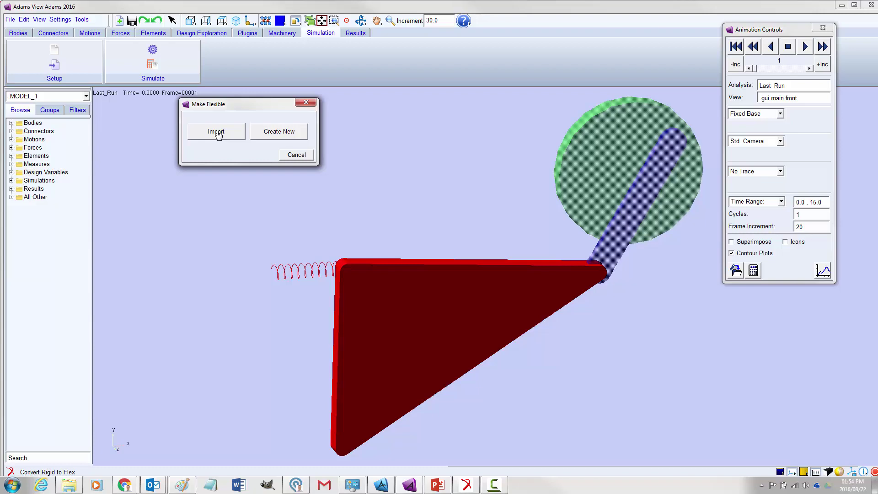
# Start creating a new flexible body for PART_Rocker and dismiss the message window
pyautogui.click(273, 132)
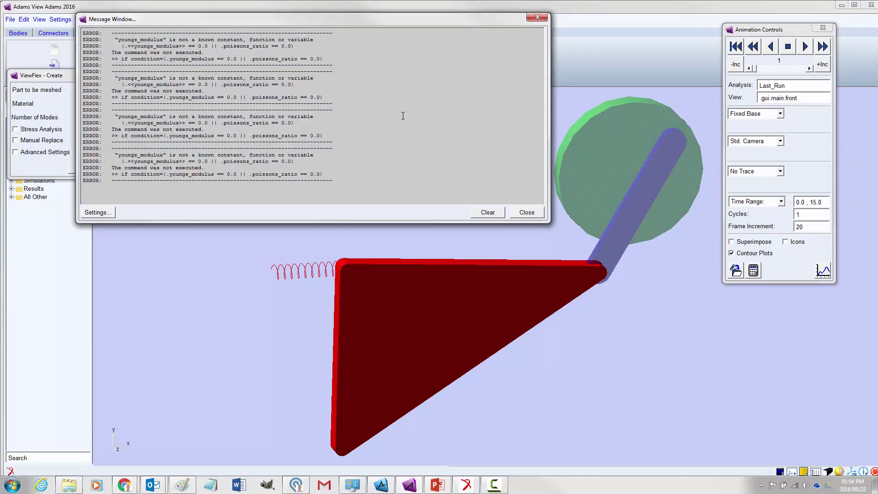
pyautogui.moveTo(360, 19); pyautogui.dragTo(438, 20)
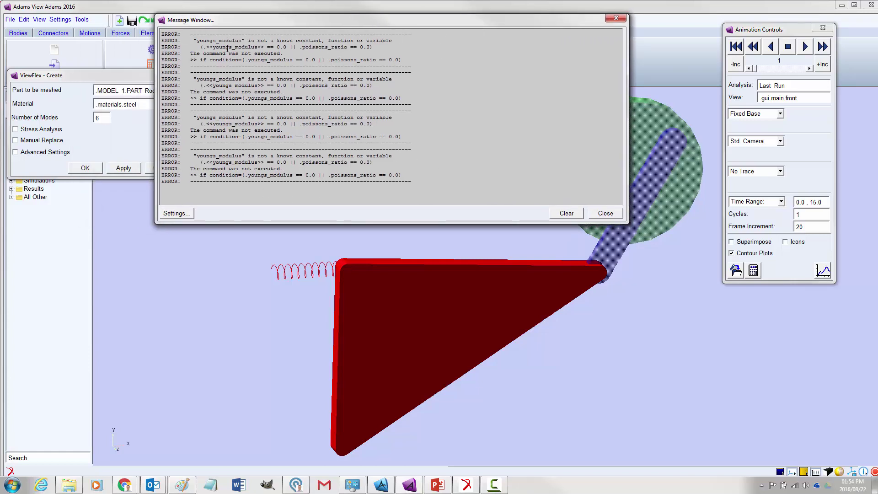
pyautogui.click(605, 213)
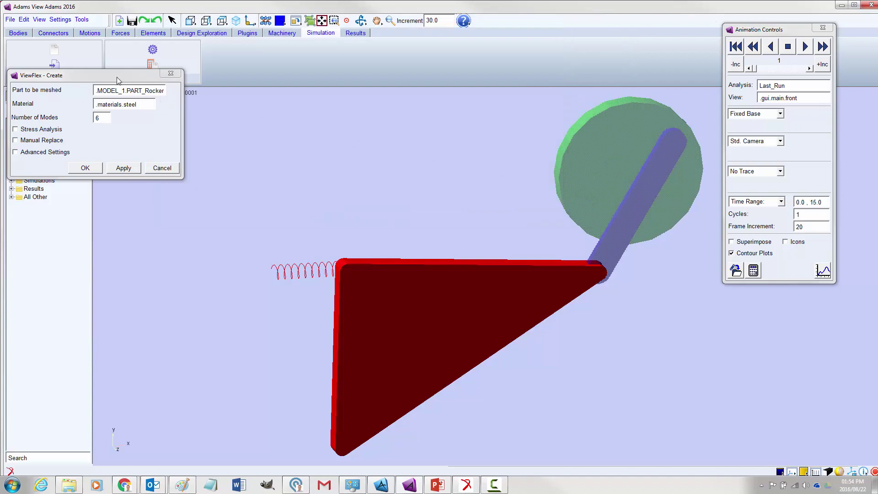
# Assign steel as the material of the rocker to be meshed
pyautogui.moveTo(110, 76); pyautogui.dragTo(281, 89)
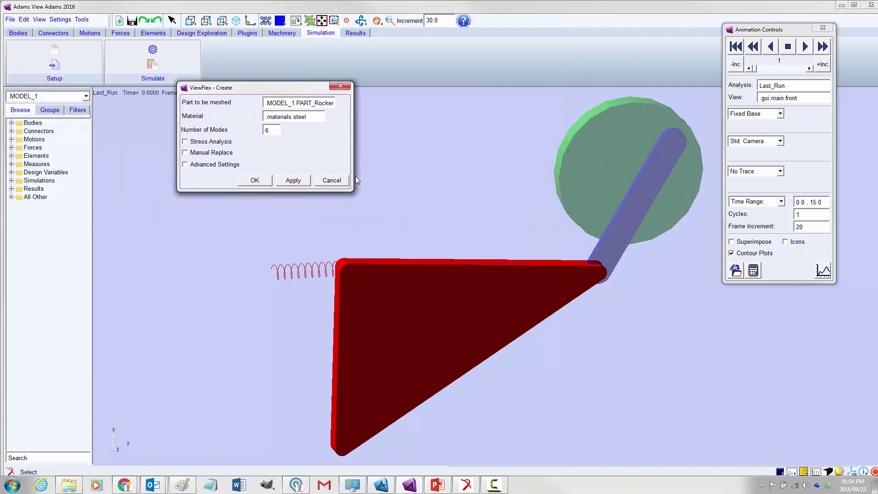
pyautogui.rightClick(315, 117)
pyautogui.moveTo(352, 123)
pyautogui.moveTo(395, 145)
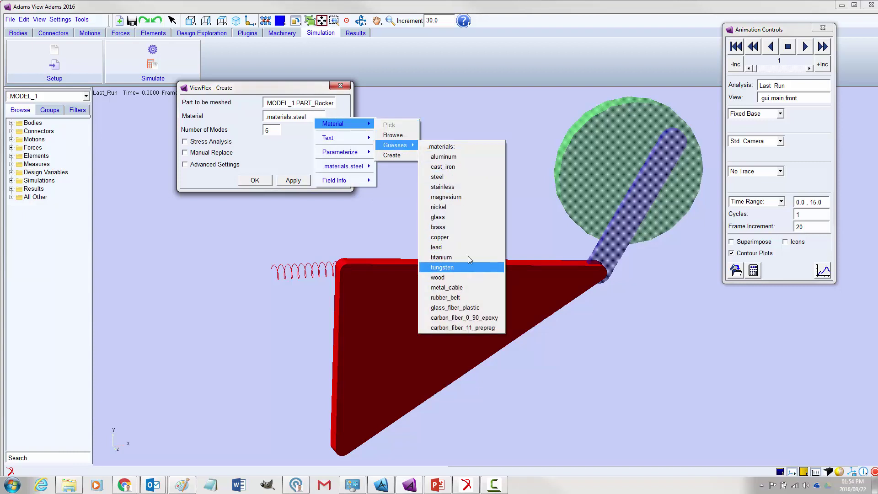
pyautogui.click(458, 178)
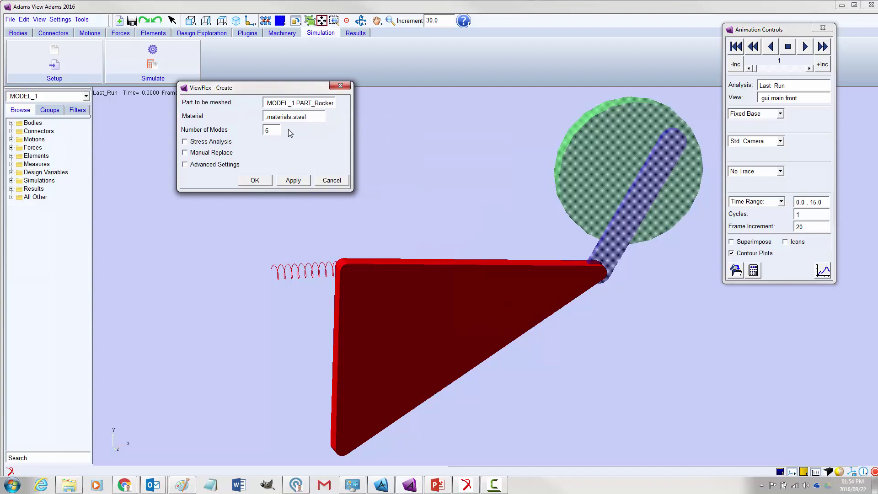
# Enable stress analysis and advanced settings for the flexible rocker, and close the message window
pyautogui.moveTo(183, 87); pyautogui.dragTo(70, 68)
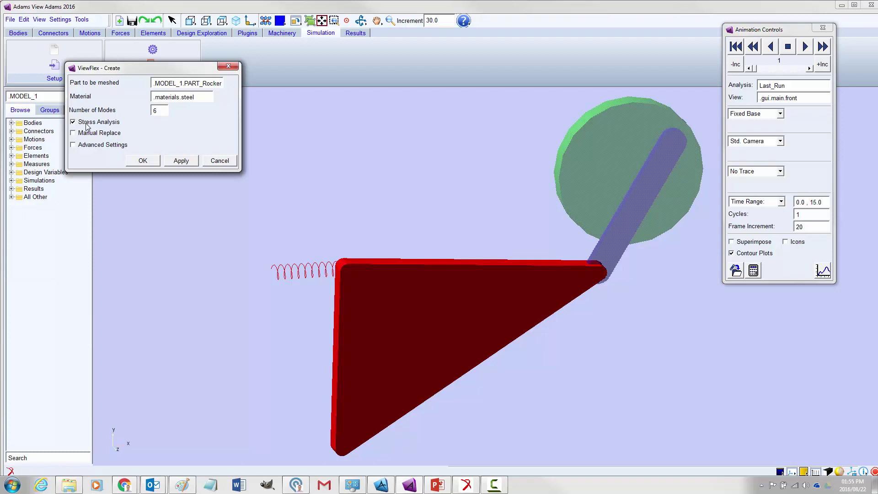
pyautogui.click(104, 146)
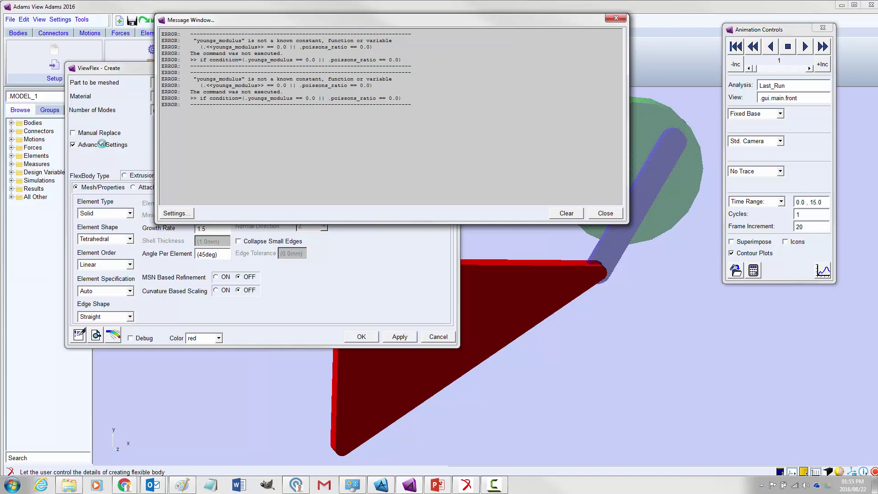
pyautogui.click(604, 213)
pyautogui.moveTo(218, 72); pyautogui.dragTo(161, 14)
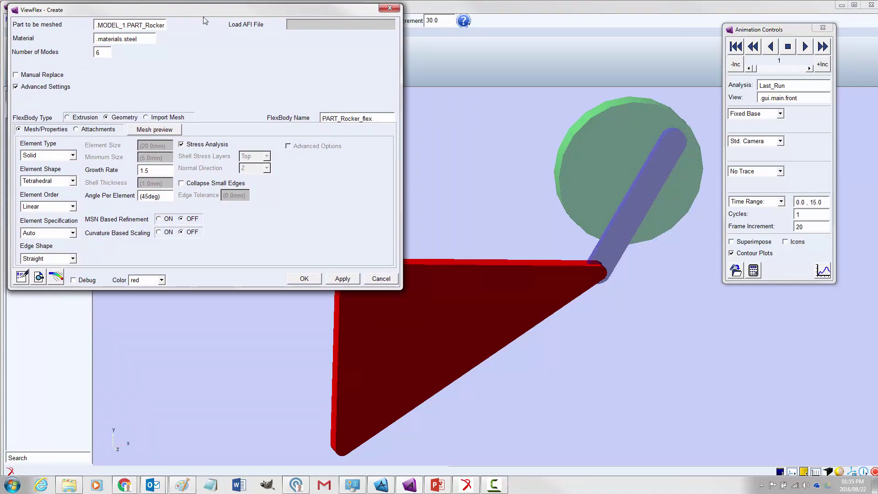
pyautogui.moveTo(203, 10); pyautogui.dragTo(216, 81)
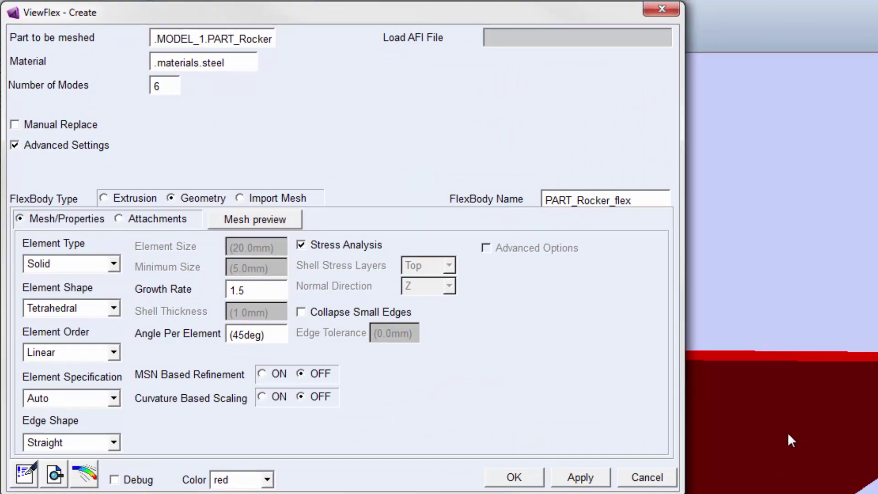
# Check the width of the rocker's plate geometry and leave its properties unmodified
pyautogui.rightClick(763, 367)
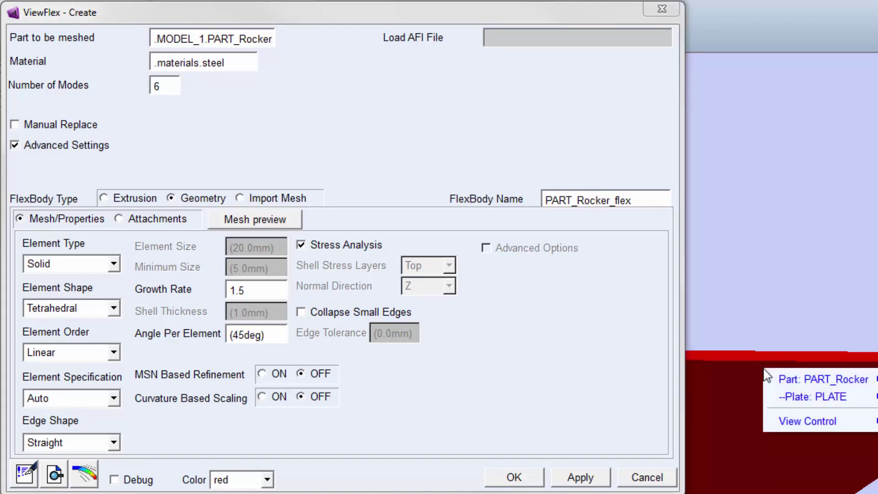
pyautogui.click(877, 396)
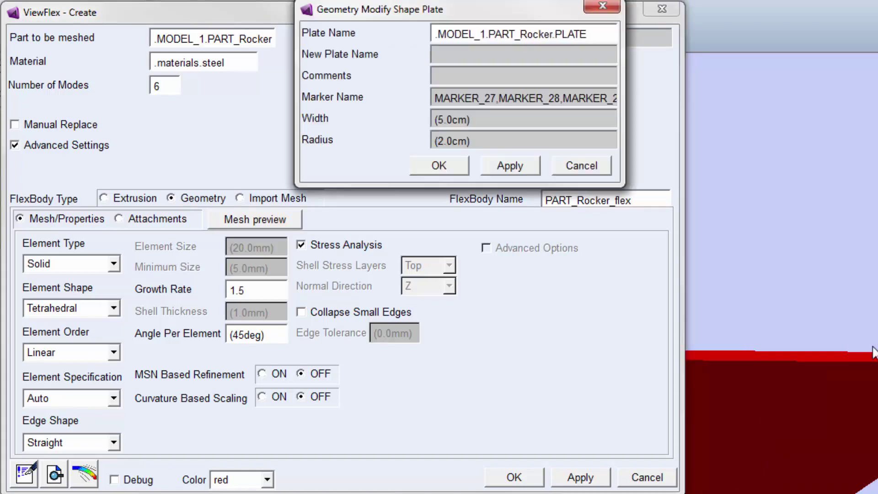
pyautogui.moveTo(477, 118); pyautogui.dragTo(432, 120)
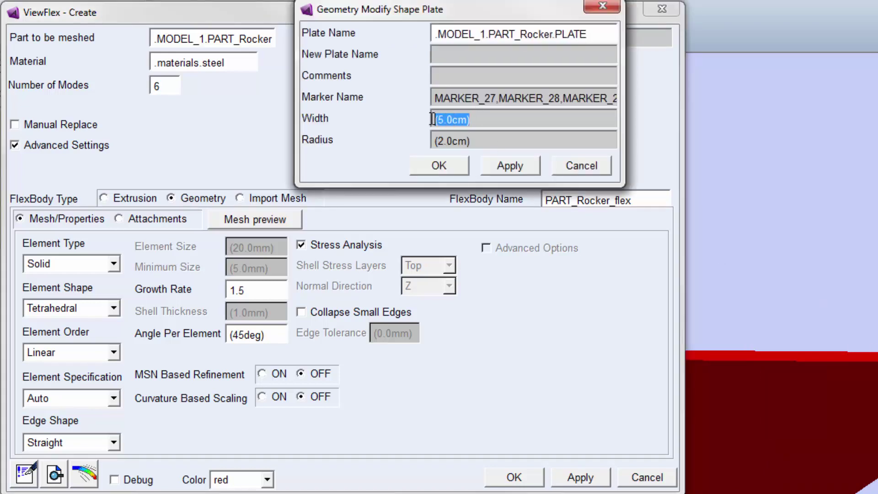
pyautogui.click(581, 165)
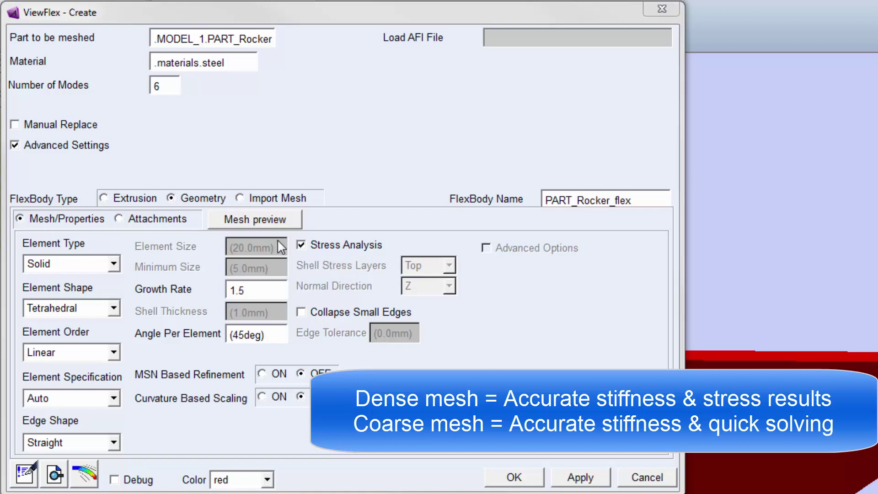
# Specify the mesh by size, with an element size of 50 mm and a minimum size of 10 mm
pyautogui.click(82, 396)
pyautogui.click(68, 430)
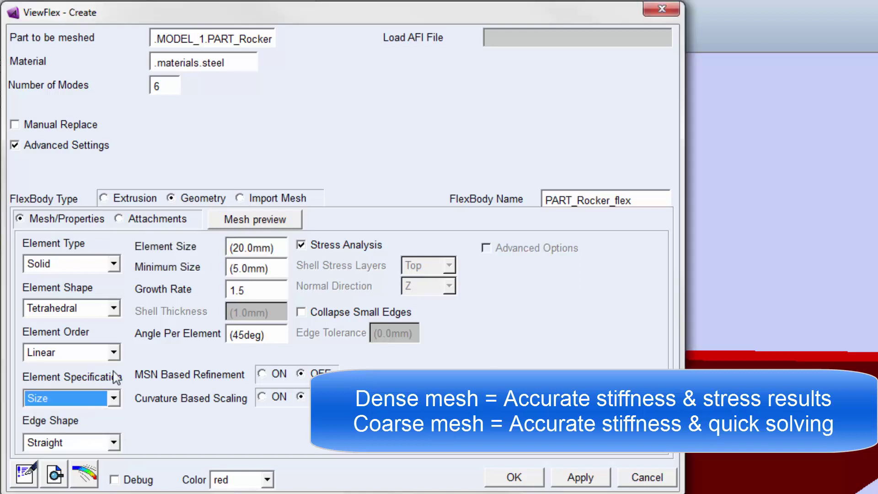
pyautogui.click(237, 250)
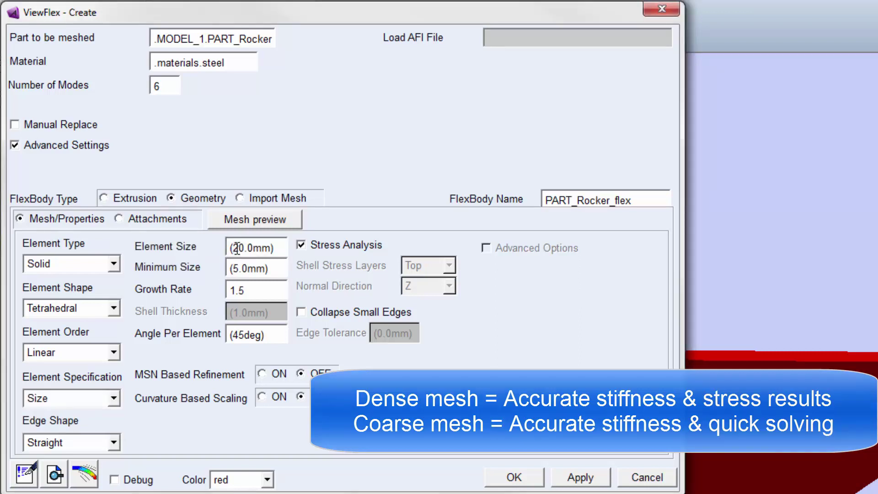
pyautogui.moveTo(233, 248); pyautogui.dragTo(238, 248)
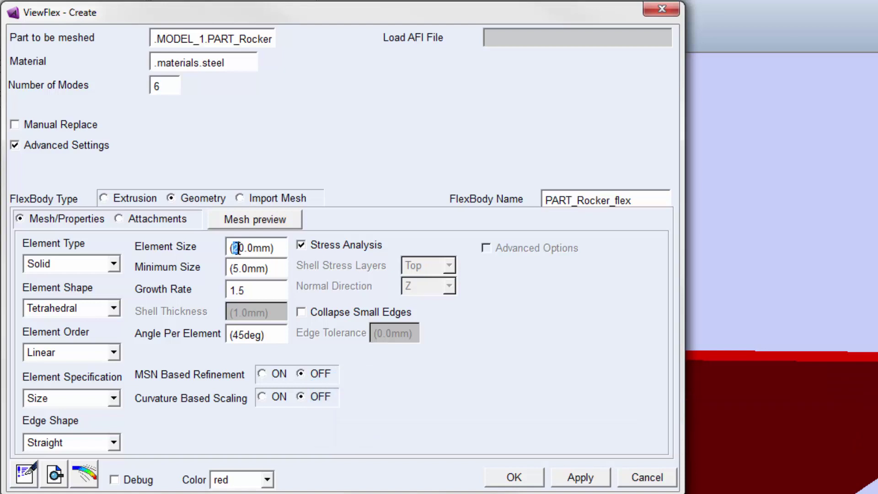
pyautogui.write('5')
pyautogui.click(282, 272)
pyautogui.doubleClick(235, 268)
pyautogui.write('10')
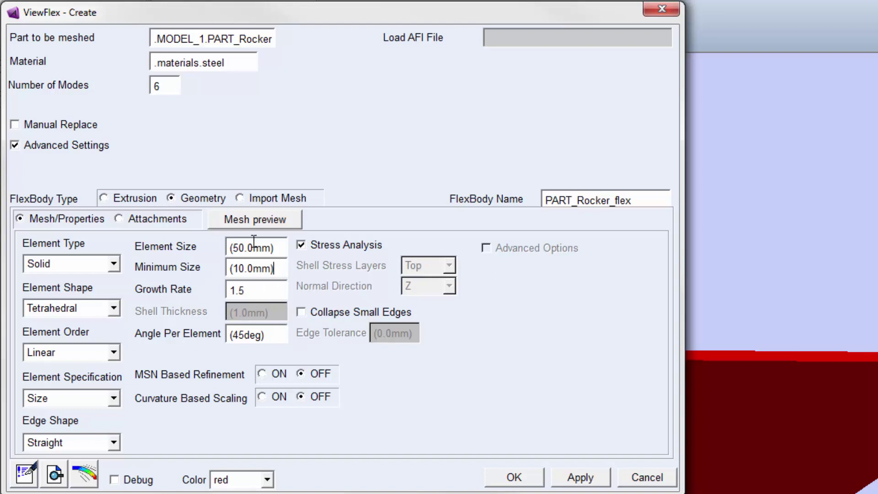
# Generate the flexible rocker, allowing remotebootstrap.exe through the firewall on domain networks, and close the message window
pyautogui.click(514, 477)
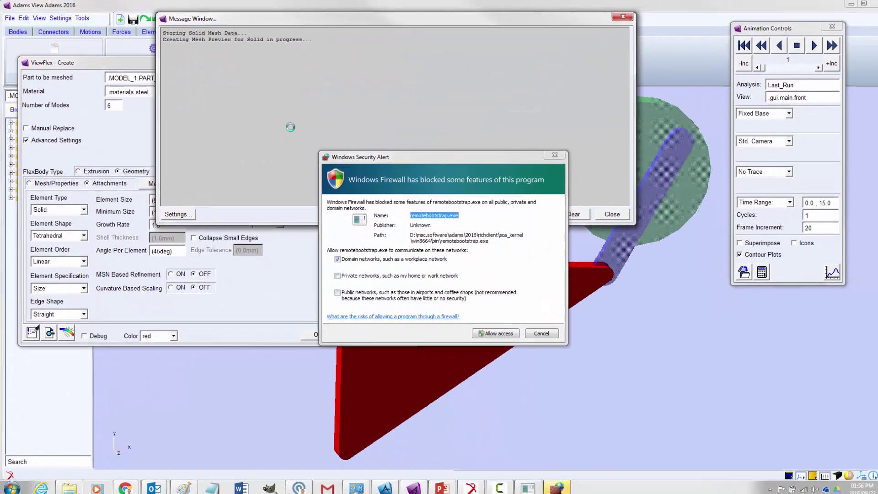
pyautogui.click(503, 331)
pyautogui.moveTo(234, 21); pyautogui.dragTo(258, 20)
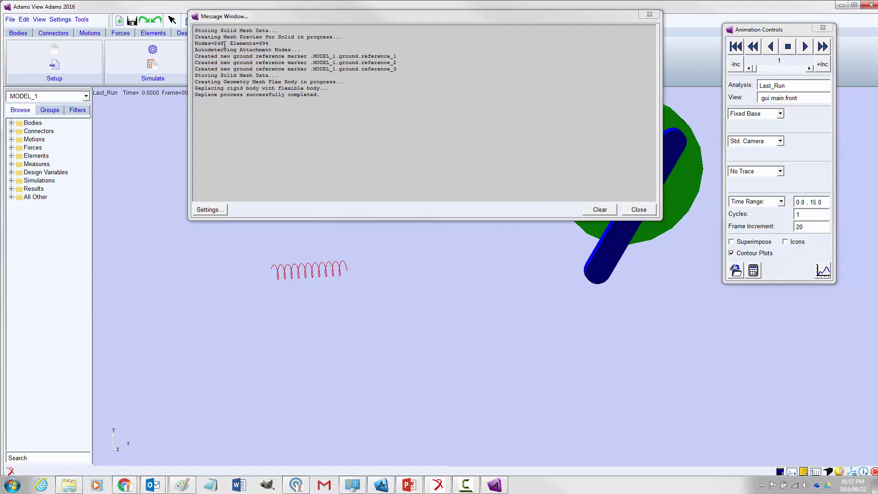
pyautogui.doubleClick(260, 43)
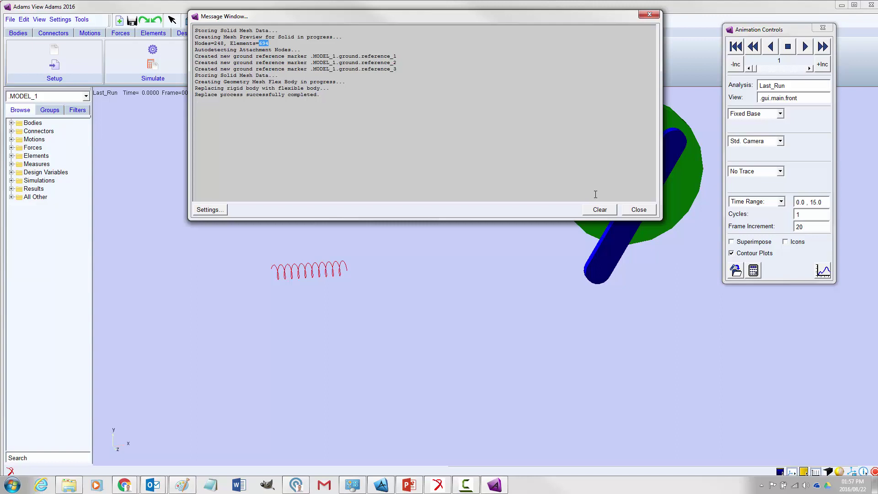
pyautogui.click(642, 212)
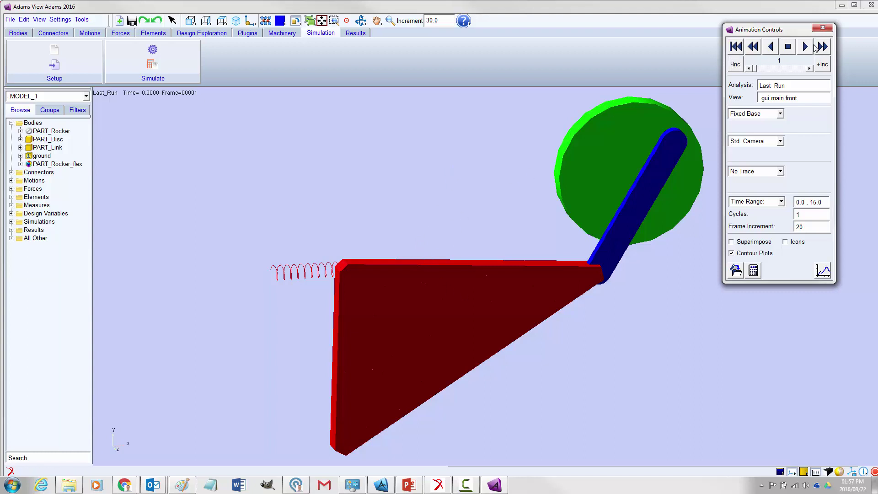
# Display the model as wireframe and examine the flexible rocker's mesh from different angles
pyautogui.click(453, 249)
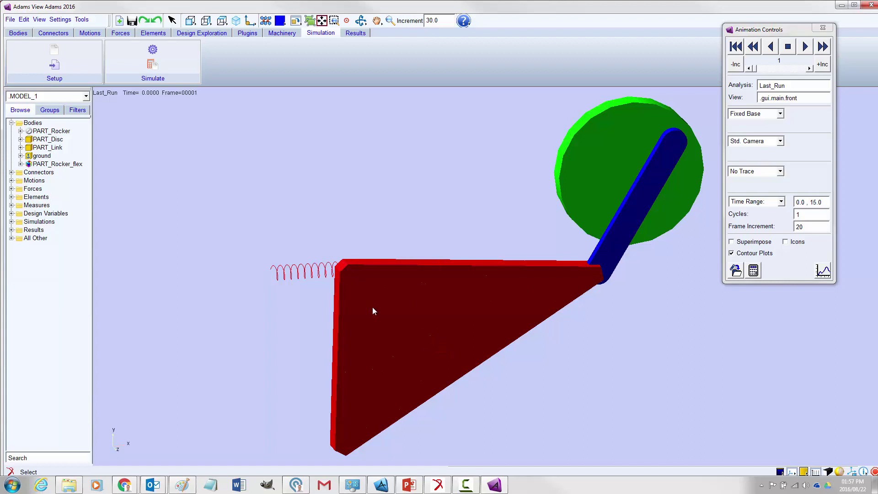
pyautogui.hotkey('shift', 's')
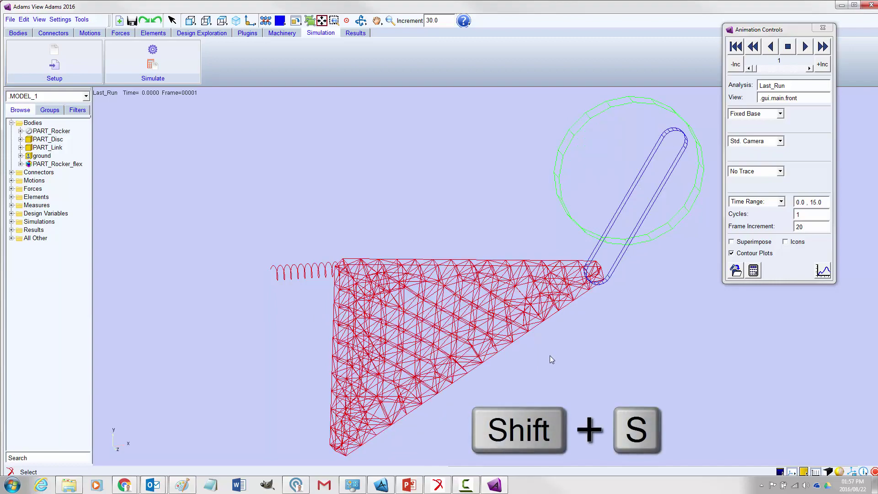
pyautogui.press('r')
pyautogui.moveTo(541, 357); pyautogui.dragTo(533, 351)
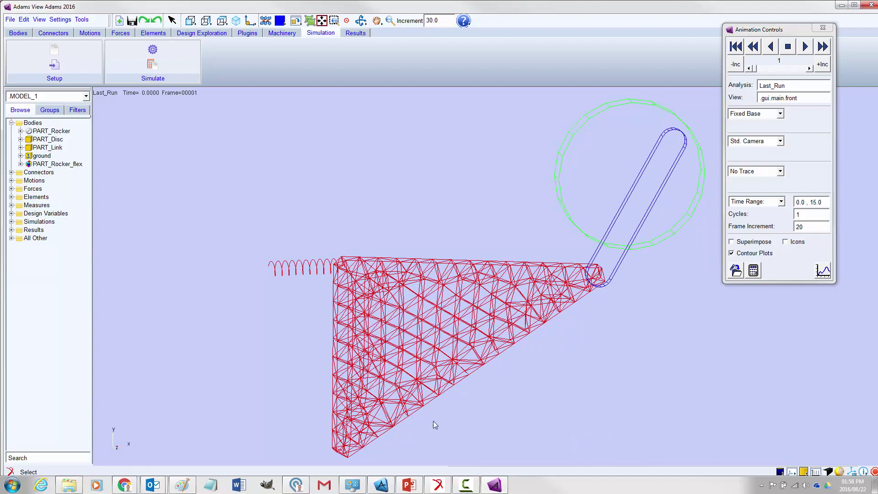
pyautogui.press('z')
pyautogui.moveTo(509, 378); pyautogui.dragTo(486, 322)
pyautogui.press('t')
pyautogui.press('z')
pyautogui.press('r')
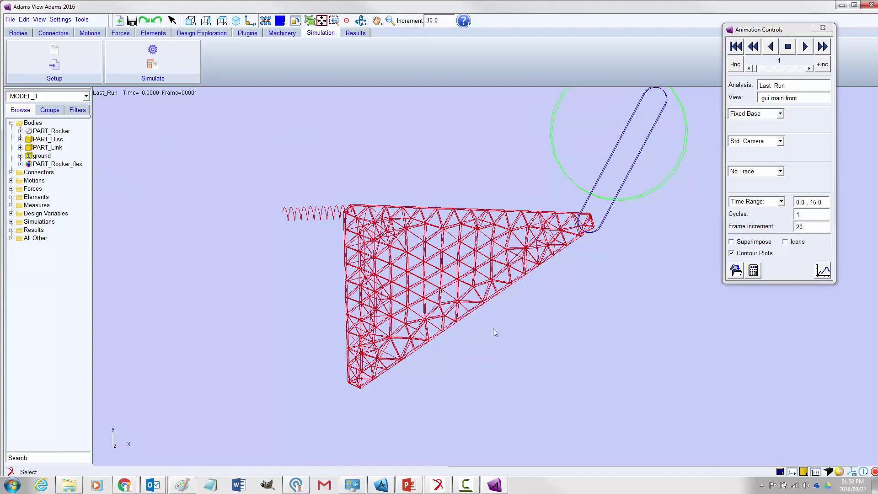
pyautogui.press('r')
pyautogui.moveTo(493, 330)
pyautogui.mouseDown()
pyautogui.moveTo(476, 319)
pyautogui.moveTo(495, 328)
pyautogui.moveTo(477, 328)
pyautogui.mouseUp()
pyautogui.press('r')
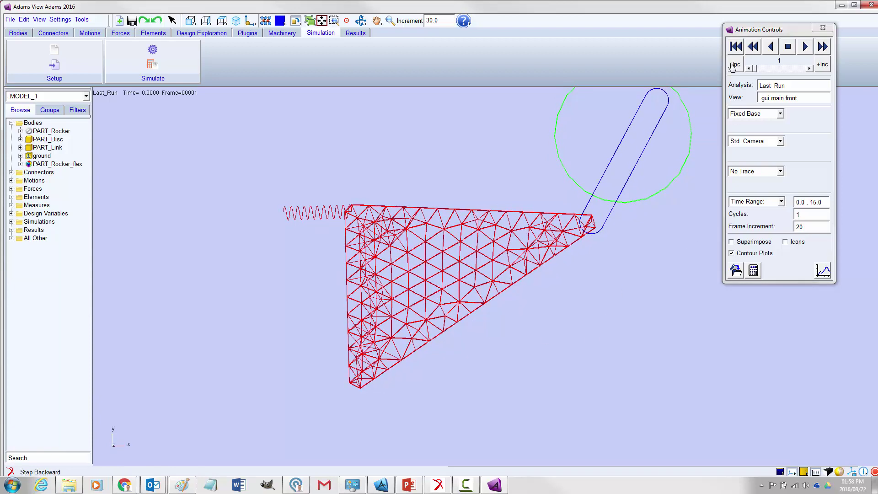
# Restore the shaded display of the model and tilt it to show the parts' depth
pyautogui.click(735, 46)
pyautogui.hotkey('shift', 's')
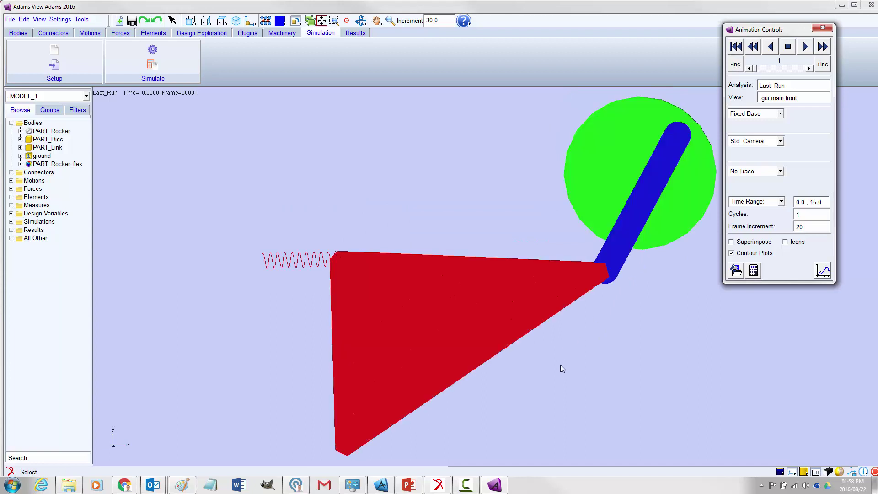
pyautogui.press('r')
pyautogui.moveTo(557, 358); pyautogui.dragTo(583, 373)
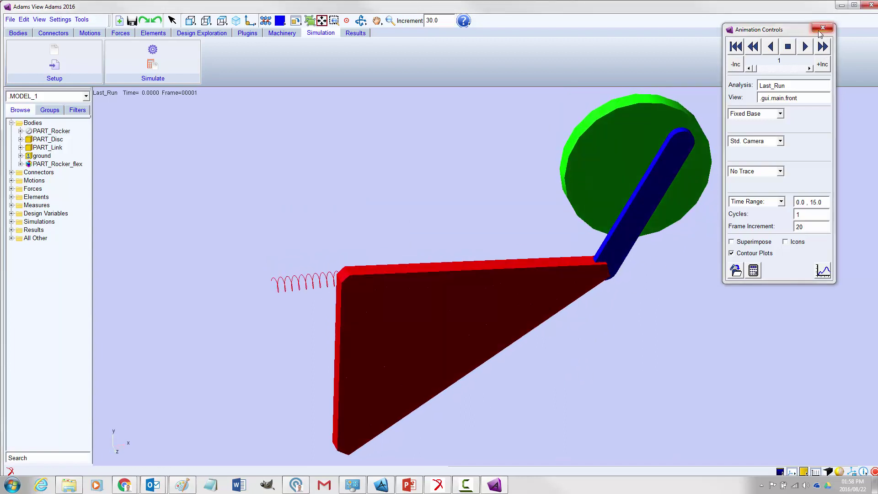
# Try to run the scripted simulation SIM_SCRIPT_1, and close the message window and simulation control
pyautogui.click(824, 31)
pyautogui.click(153, 65)
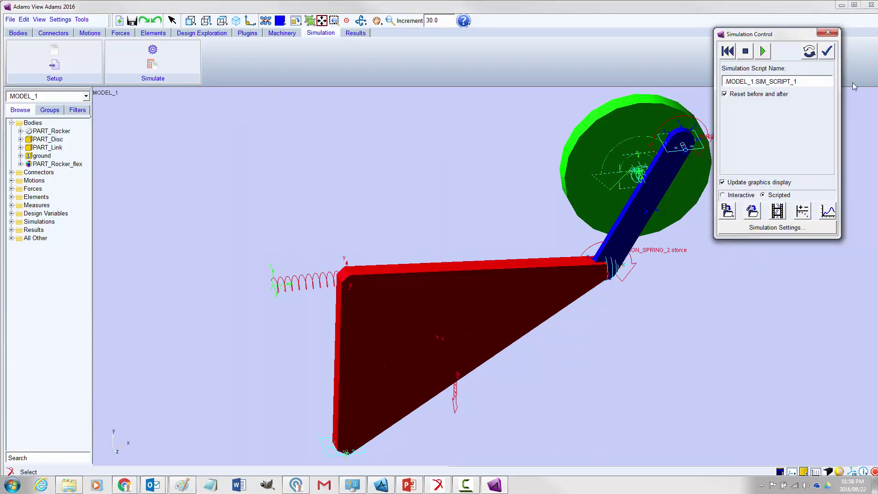
pyautogui.moveTo(798, 34); pyautogui.dragTo(817, 53)
pyautogui.click(783, 69)
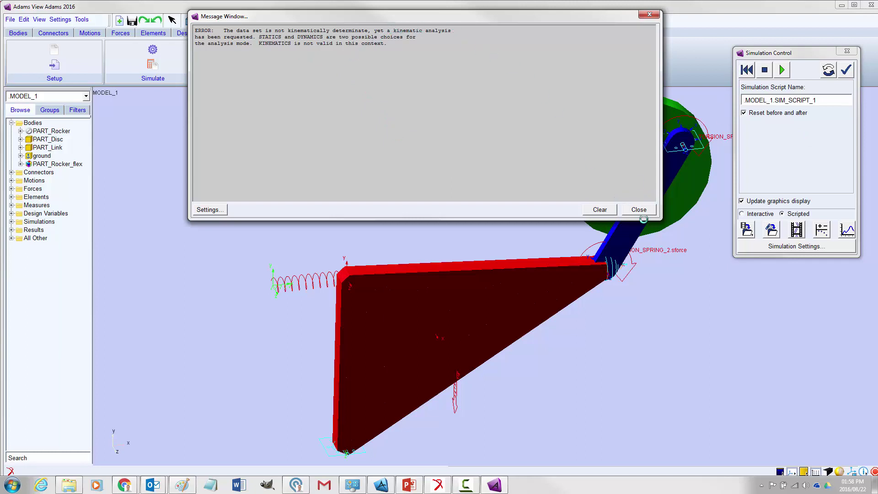
pyautogui.click(637, 209)
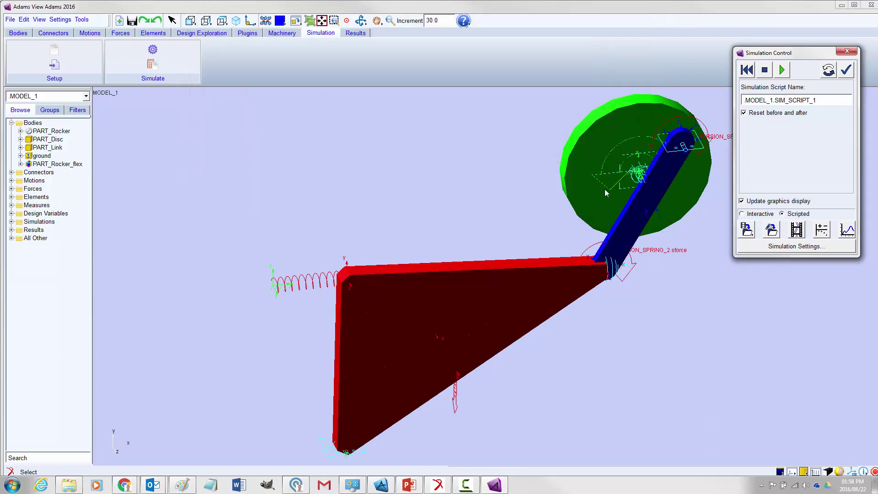
pyautogui.click(847, 51)
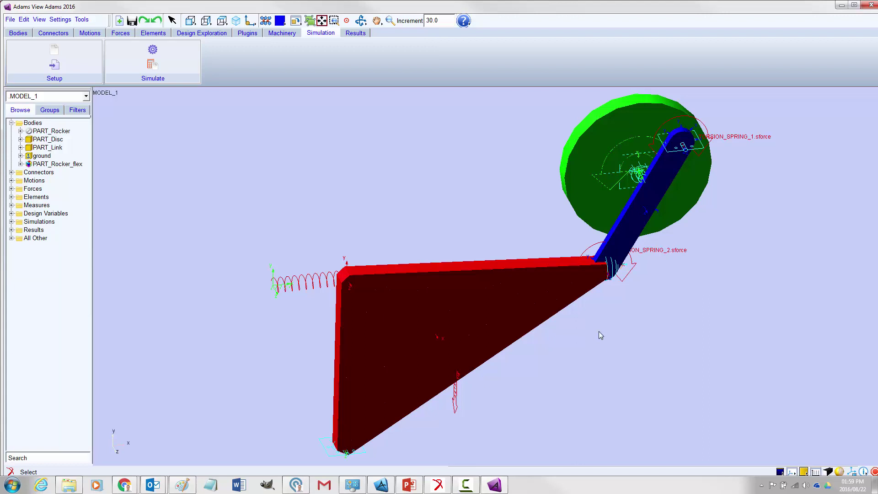
# Change the type of JOINT_LinkPin between the flexible rocker and the link to Revolute
pyautogui.rightClick(614, 268)
pyautogui.moveTo(705, 403)
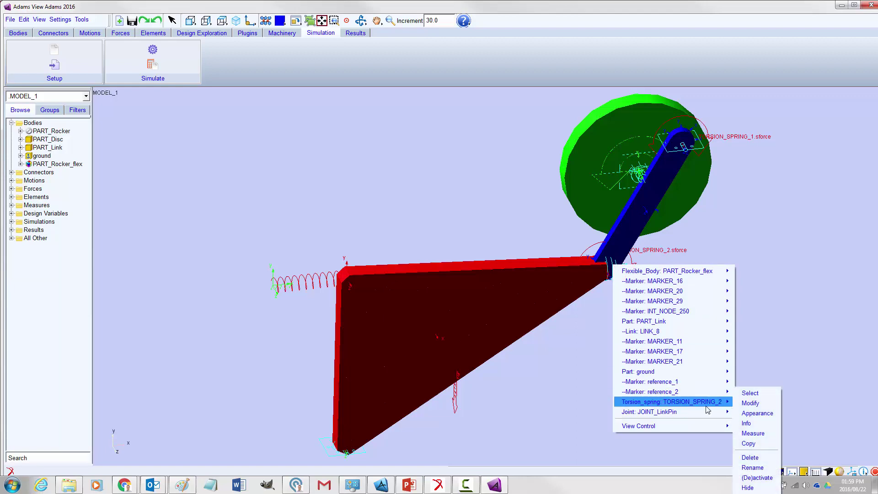
pyautogui.click(752, 404)
pyautogui.click(694, 317)
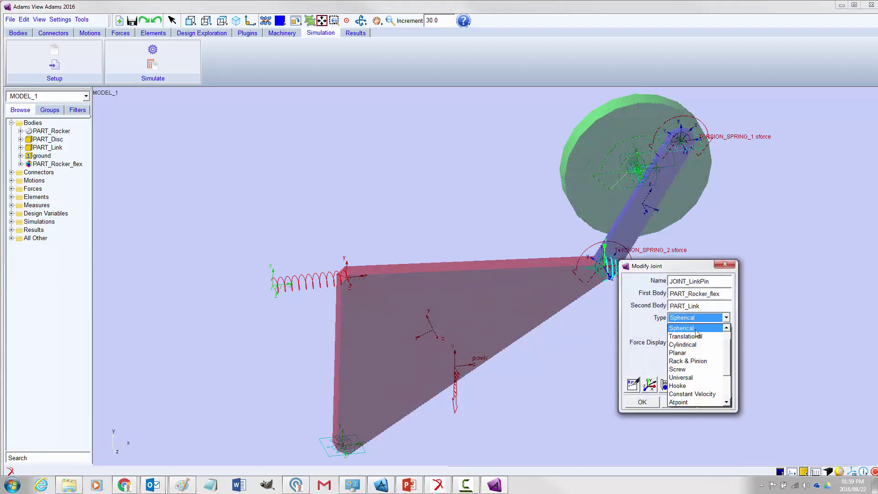
pyautogui.scroll(1, 691, 339)
pyautogui.click(690, 337)
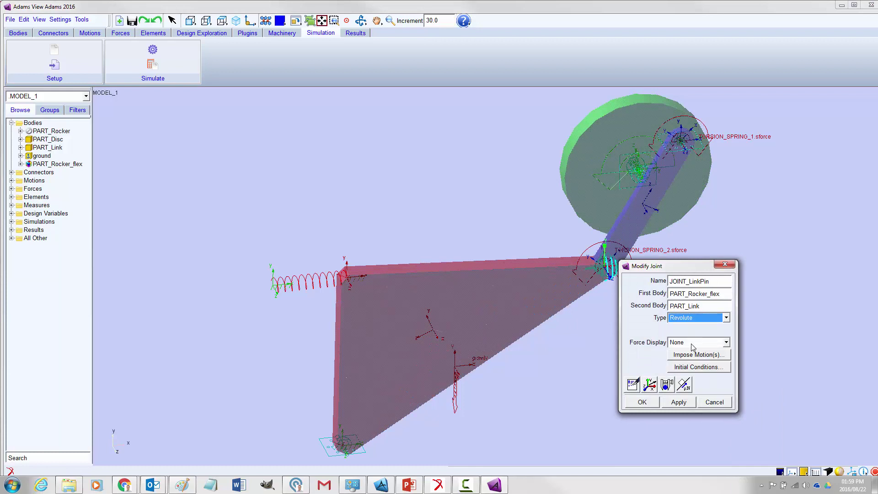
pyautogui.click(653, 404)
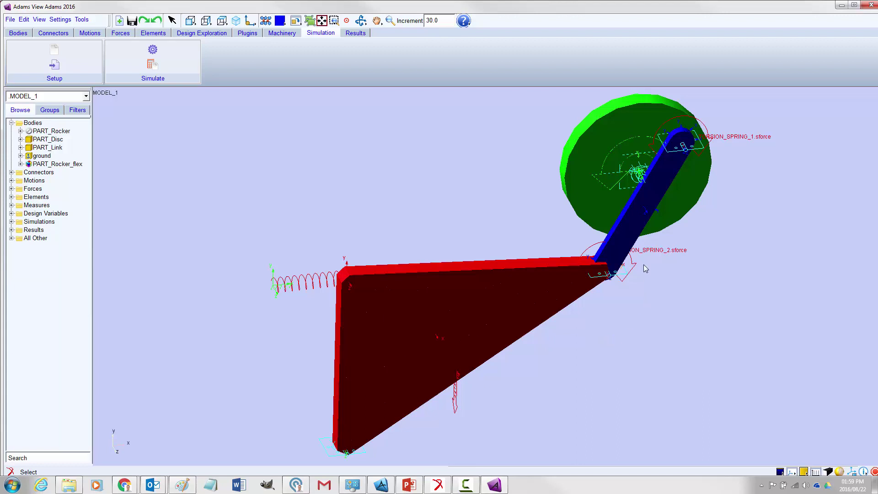
# Change the type of JOINT_Drive between the disc and ground to Revolute
pyautogui.rightClick(634, 174)
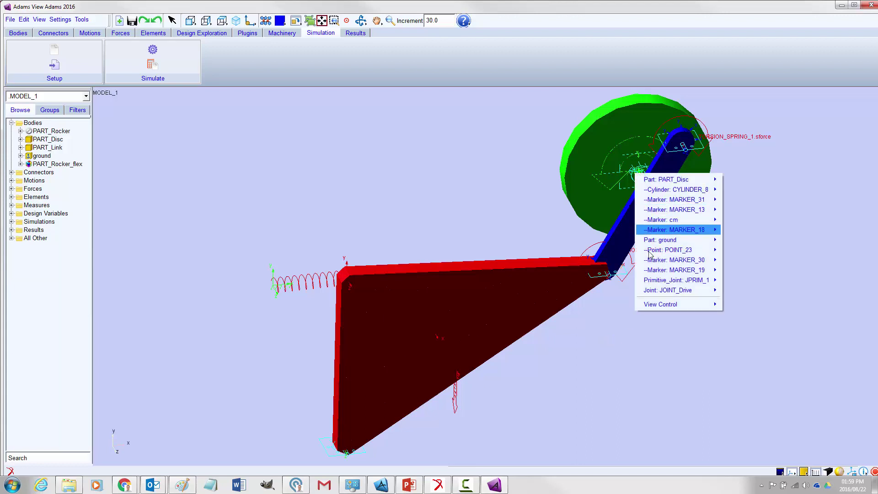
pyautogui.moveTo(669, 291)
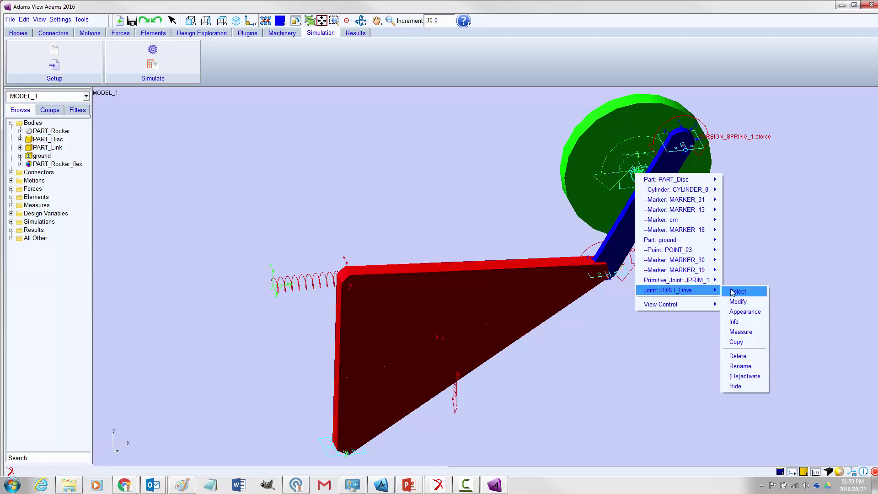
pyautogui.click(737, 301)
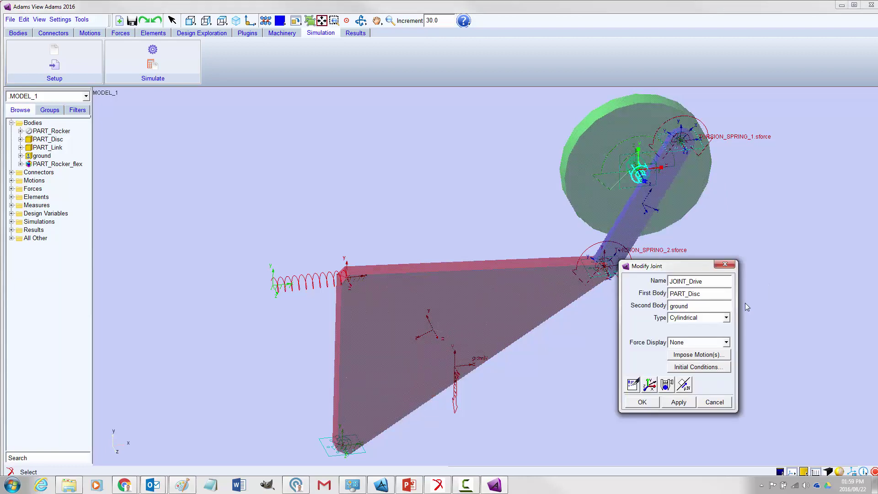
pyautogui.click(700, 318)
pyautogui.scroll(1, 698, 337)
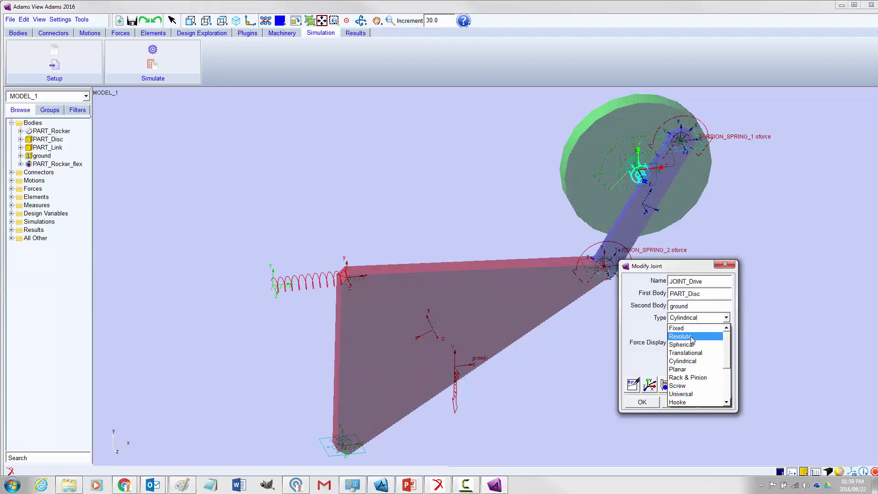
pyautogui.click(694, 343)
pyautogui.click(646, 402)
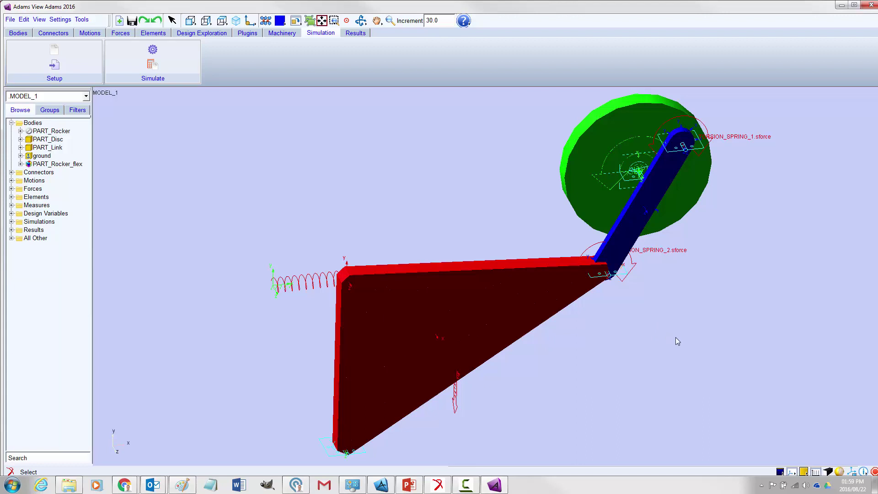
# Try to run the scripted simulation SIM_SCRIPT_1, and change the script's first SIMULATE command to DYNAMIC
pyautogui.click(154, 64)
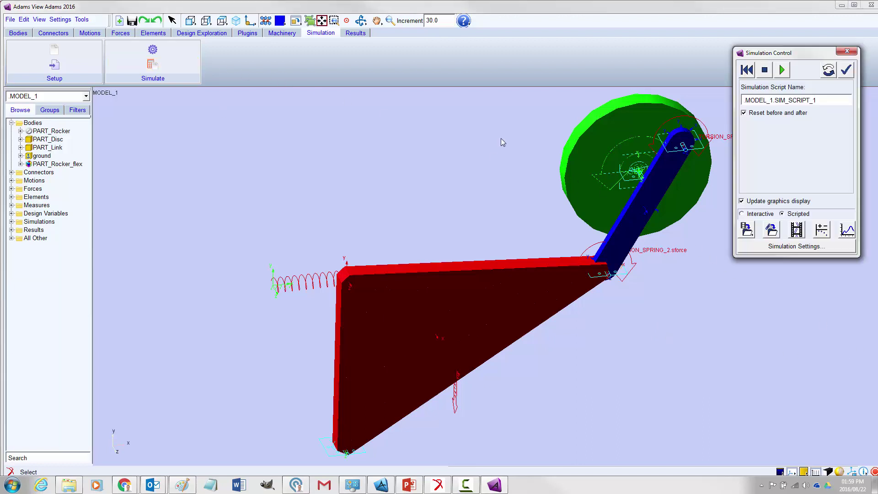
pyautogui.click(782, 70)
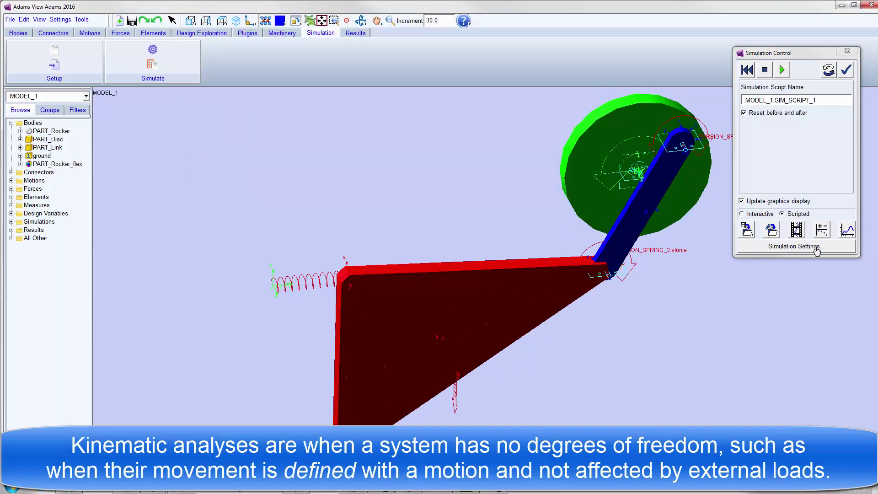
pyautogui.rightClick(841, 100)
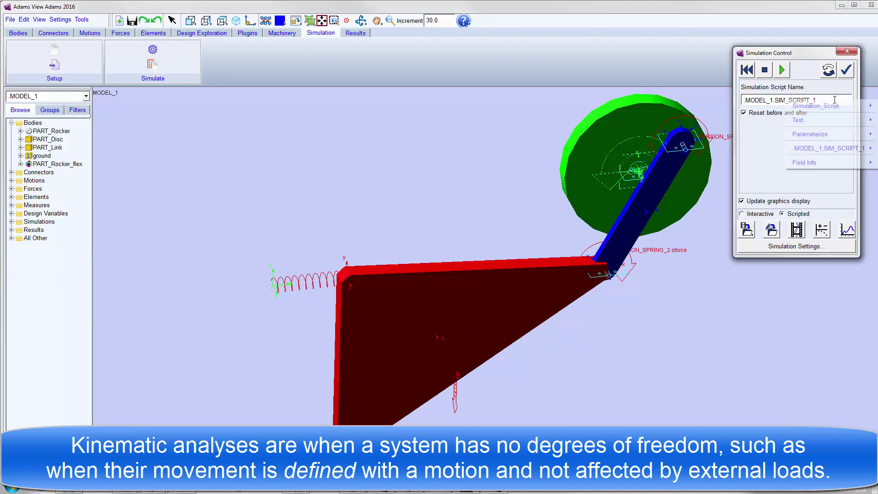
pyautogui.moveTo(841, 110)
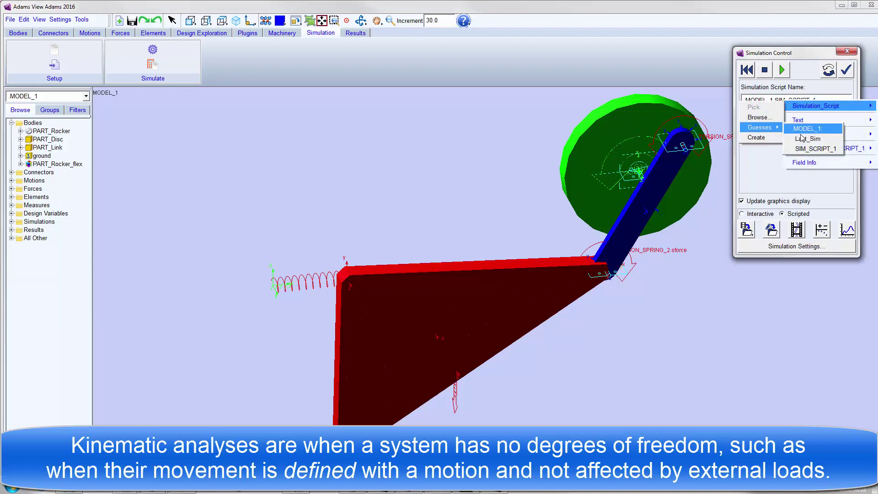
pyautogui.moveTo(809, 151)
pyautogui.click(760, 175)
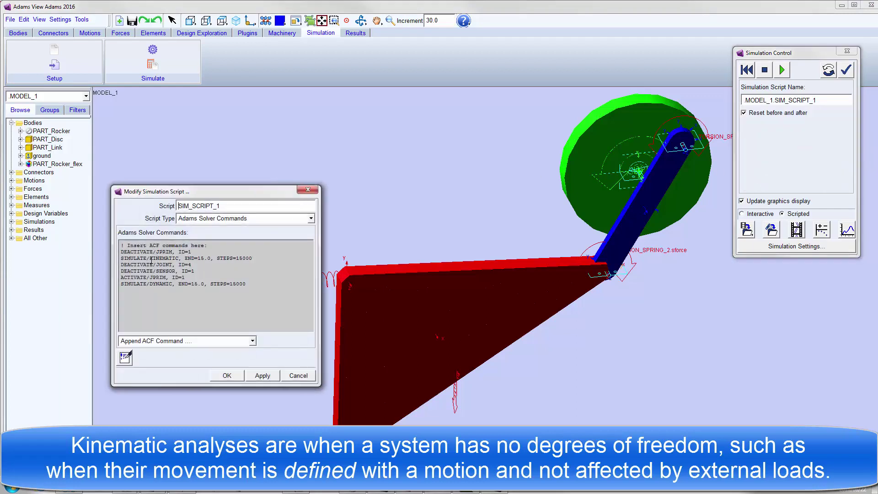
pyautogui.moveTo(151, 285); pyautogui.dragTo(171, 285)
pyautogui.hotkey('ctrl', 'c')
pyautogui.moveTo(150, 258); pyautogui.dragTo(179, 258)
pyautogui.hotkey('ctrl', 'v')
pyautogui.click(236, 376)
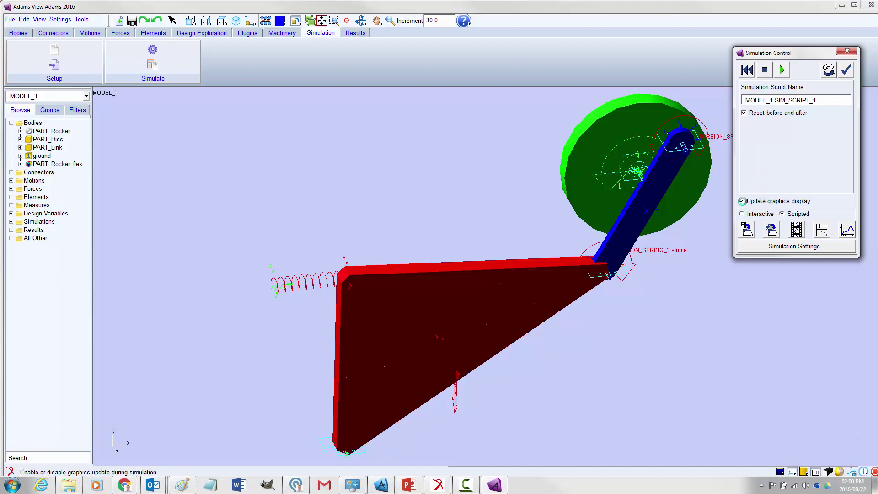
# Run SIM_SCRIPT_1 with graphics updates disabled and open the results in the PostProcessor
pyautogui.click(742, 201)
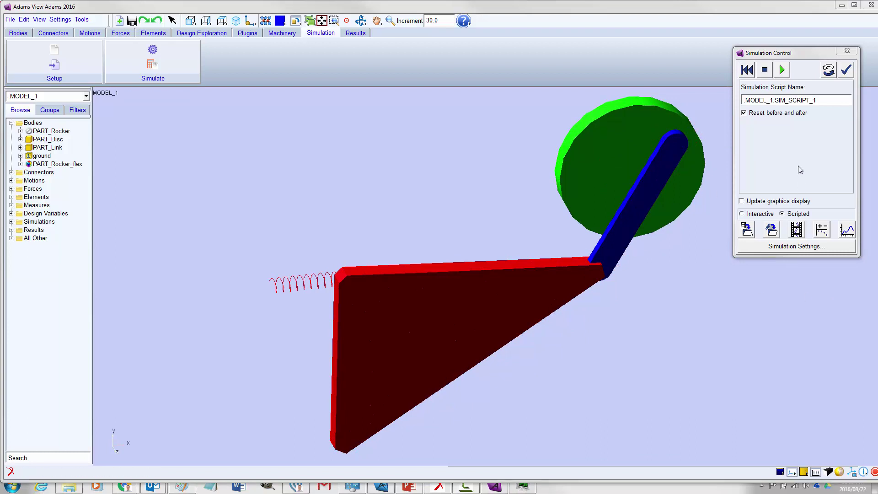
pyautogui.click(796, 229)
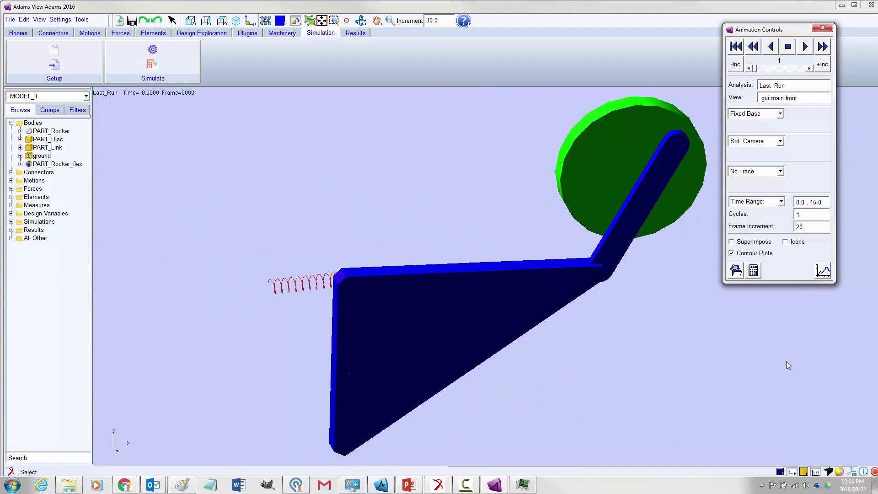
pyautogui.click(370, 57)
pyautogui.click(356, 33)
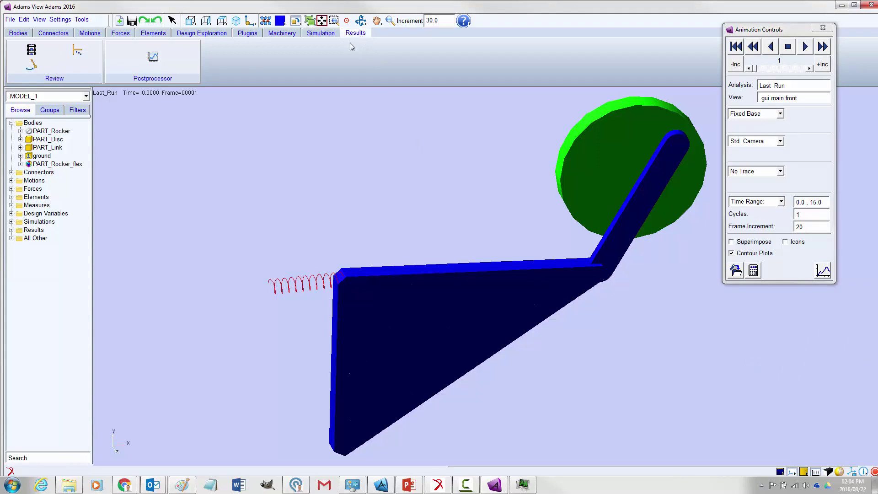
pyautogui.click(153, 59)
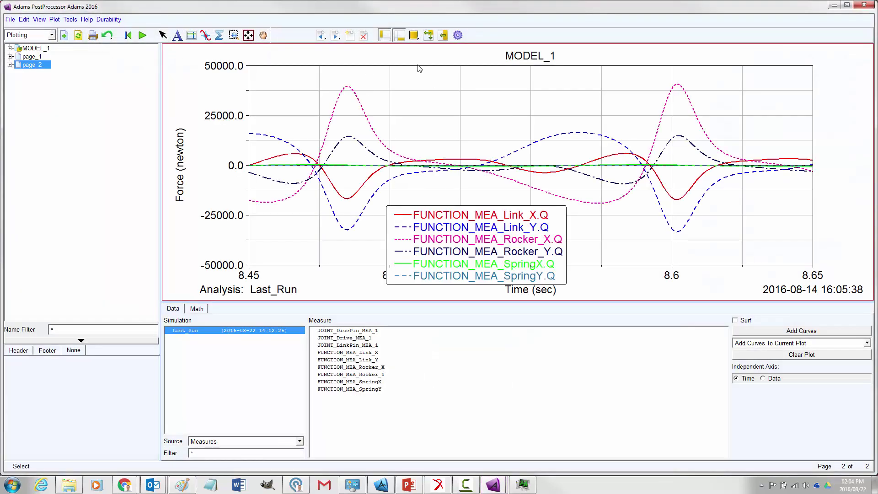
# Add a new page after the existing plot pages and load the simulation's animation into it
pyautogui.click(349, 36)
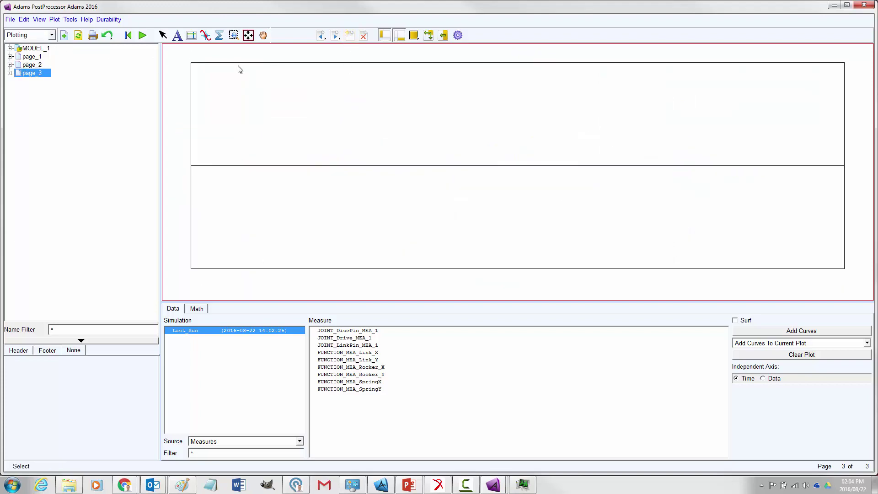
pyautogui.click(37, 65)
pyautogui.press('Up')
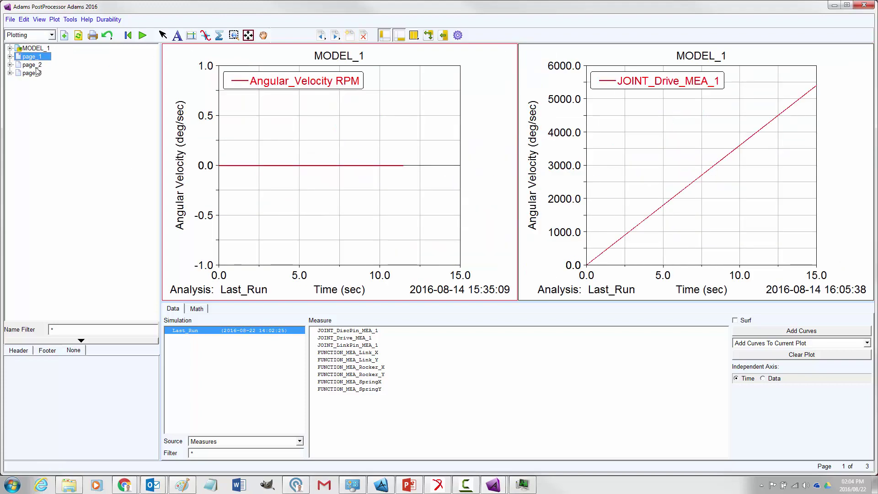
pyautogui.press('Down')
pyautogui.press('Down')
pyautogui.rightClick(373, 93)
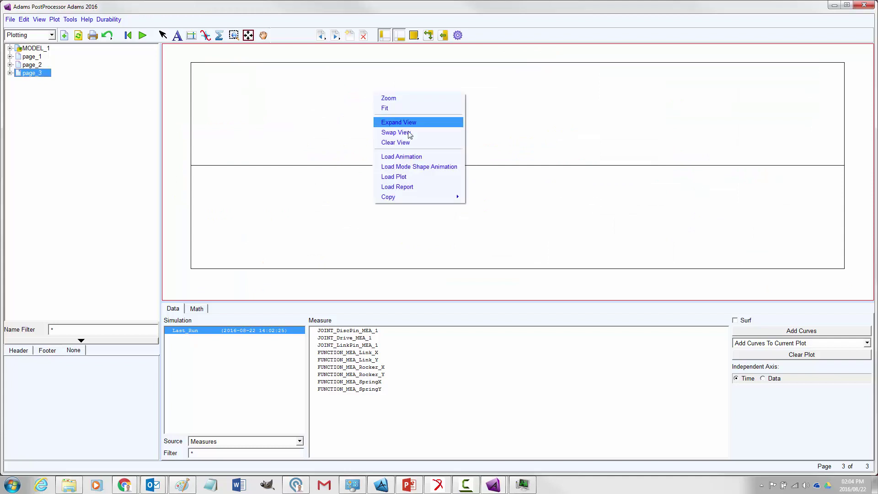
pyautogui.click(410, 156)
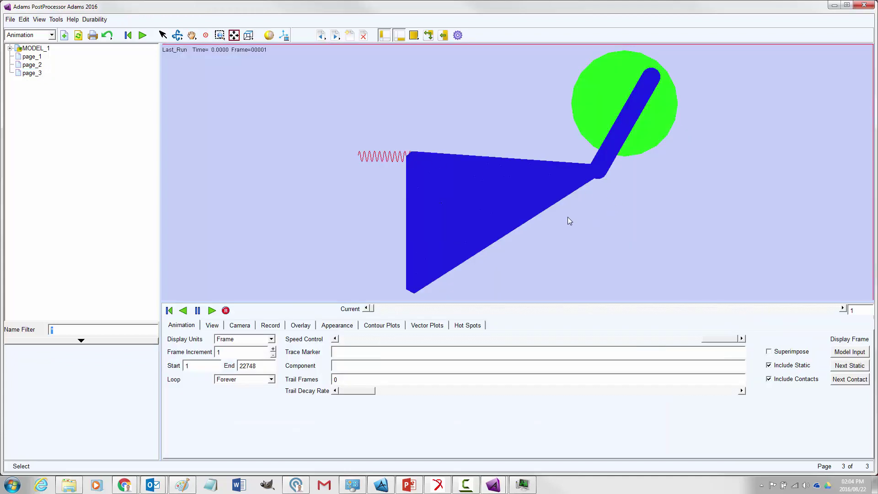
# Set the animation's contour plot type to Von Mises Stress
pyautogui.click(382, 326)
pyautogui.click(262, 352)
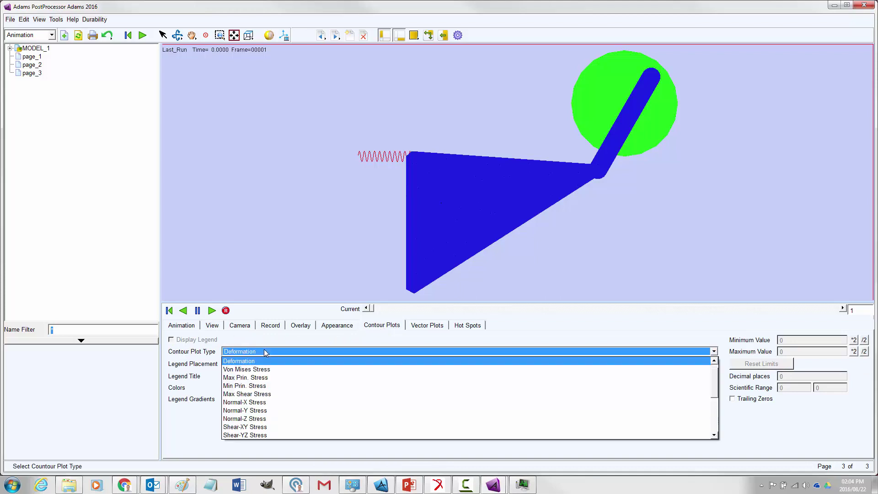
pyautogui.click(256, 370)
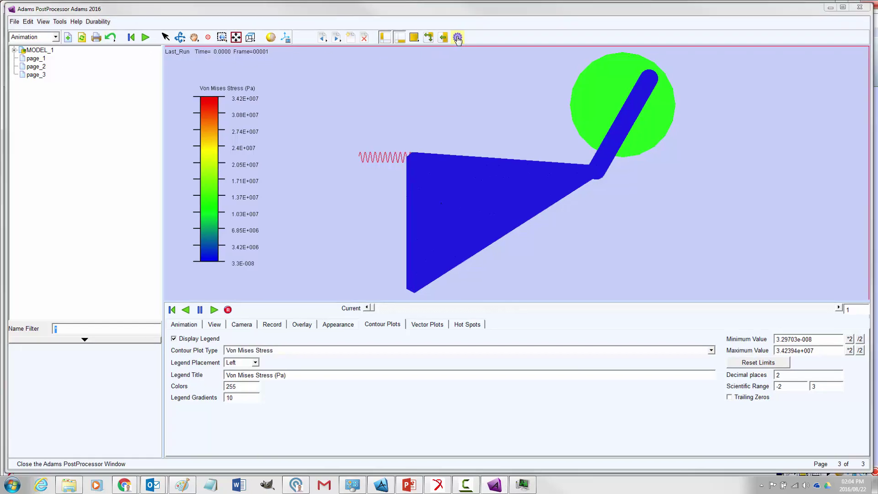
# Check in Adams View whether the Adams Durability plugin is loaded, and return to the PostProcessor
pyautogui.click(457, 39)
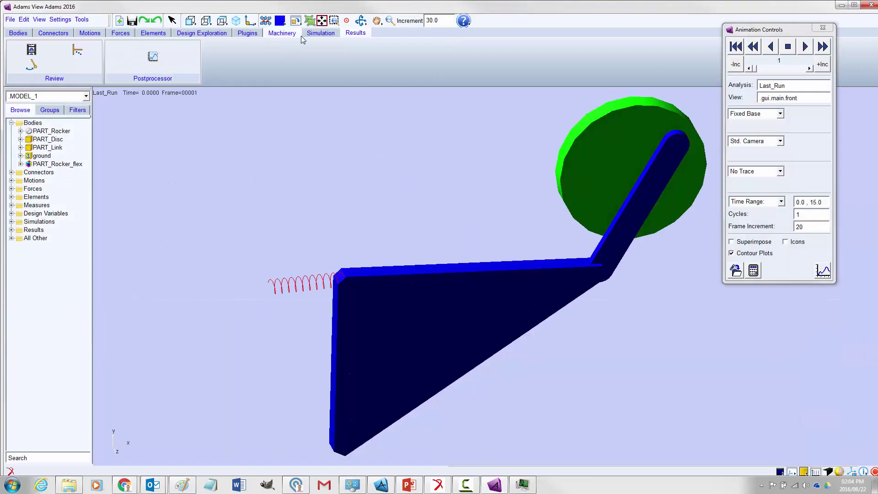
pyautogui.click(254, 35)
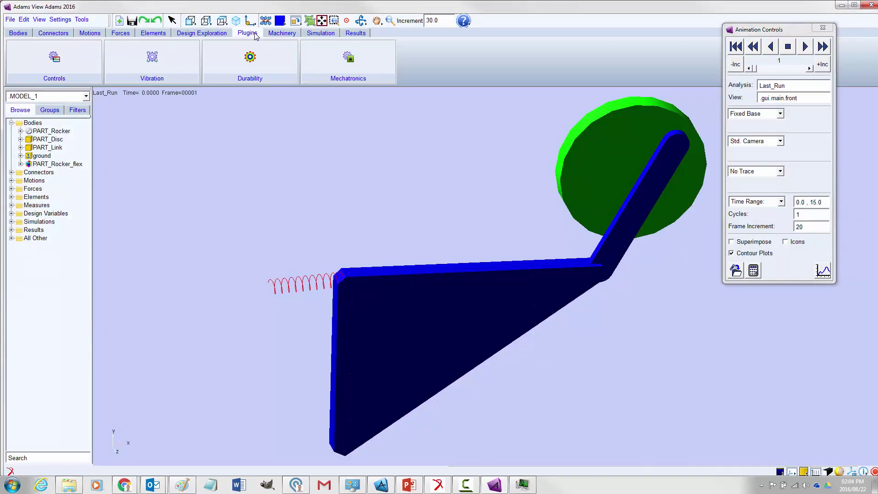
pyautogui.click(250, 57)
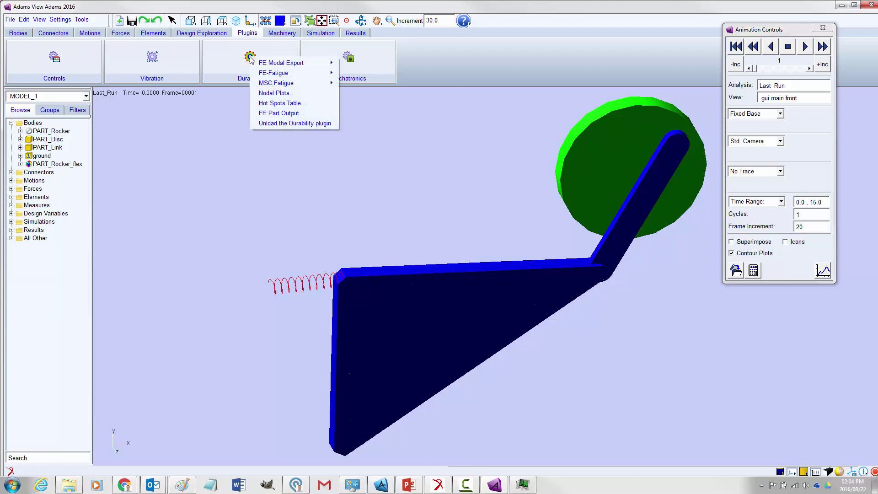
pyautogui.click(227, 53)
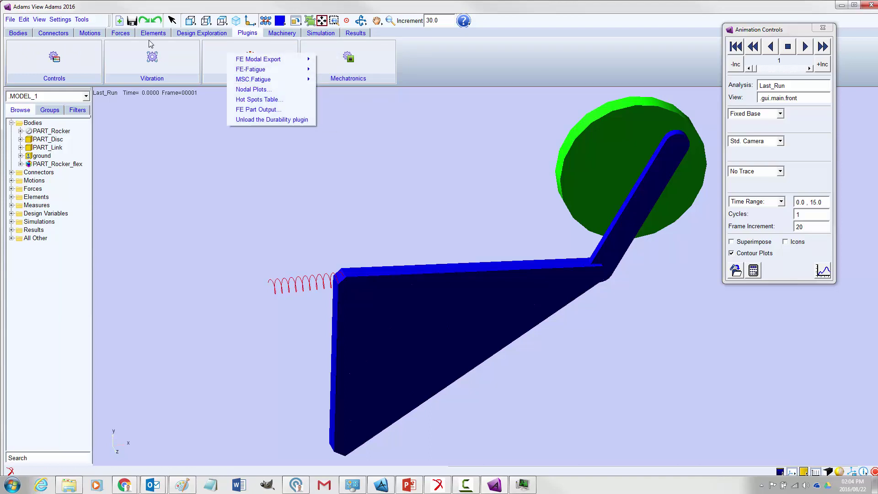
pyautogui.click(83, 21)
pyautogui.click(105, 71)
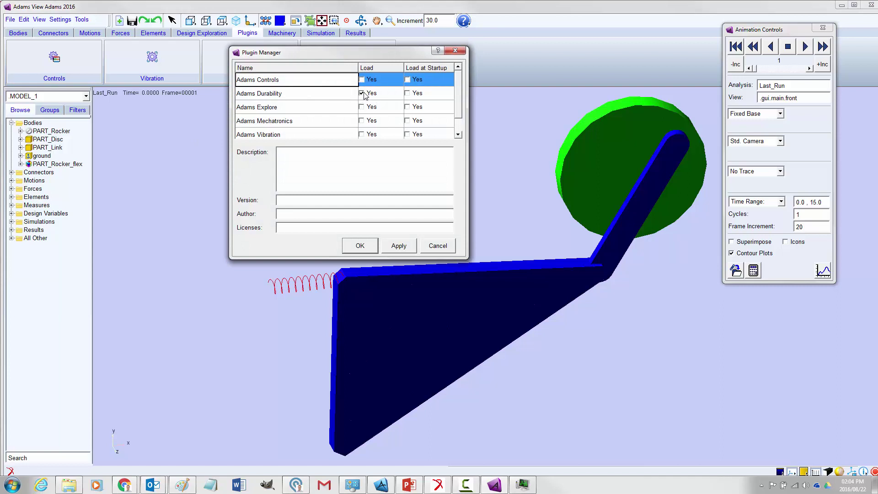
pyautogui.click(437, 246)
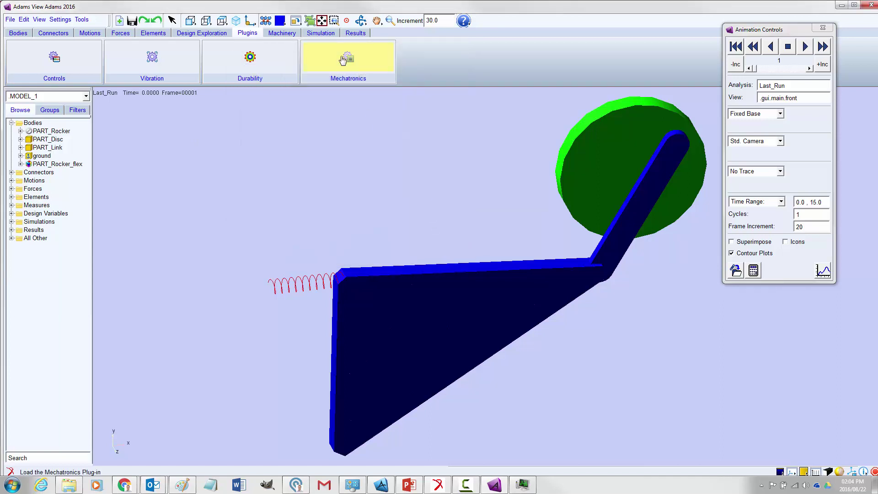
pyautogui.click(348, 35)
pyautogui.click(170, 64)
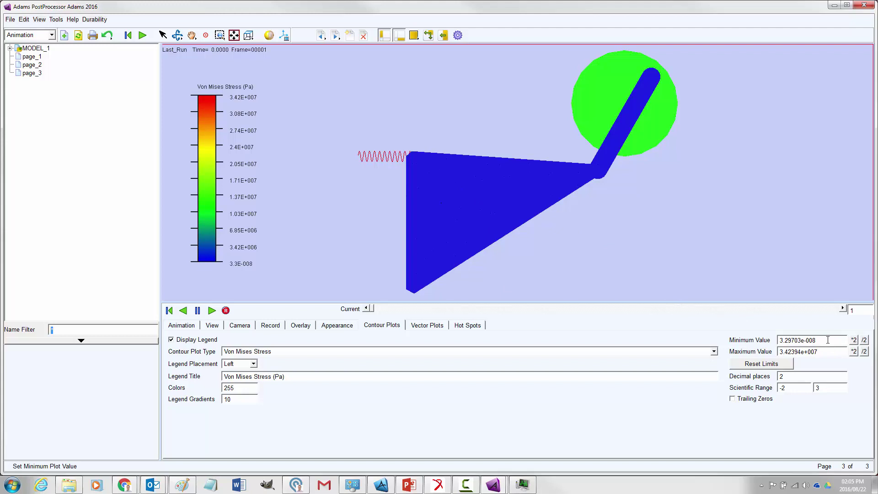
# Set the minimum value of the von Mises stress contour legend to 0
pyautogui.moveTo(828, 339); pyautogui.dragTo(778, 340)
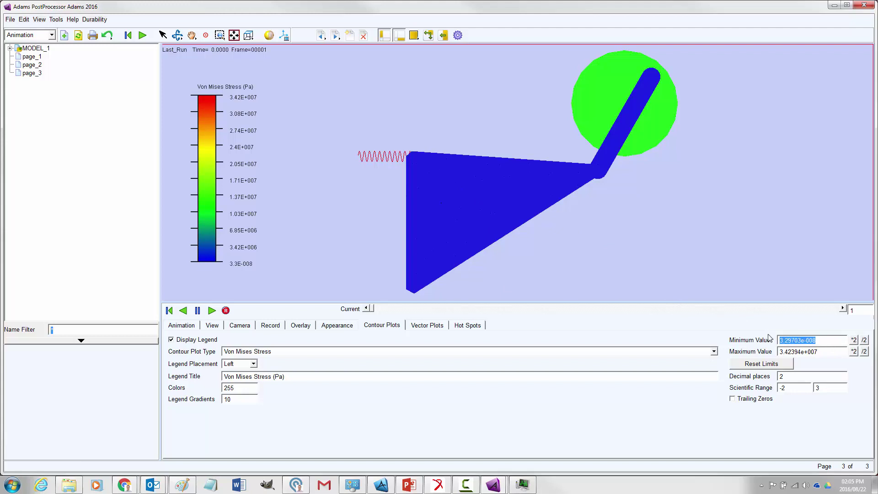
pyautogui.write('0')
pyautogui.press('Return')
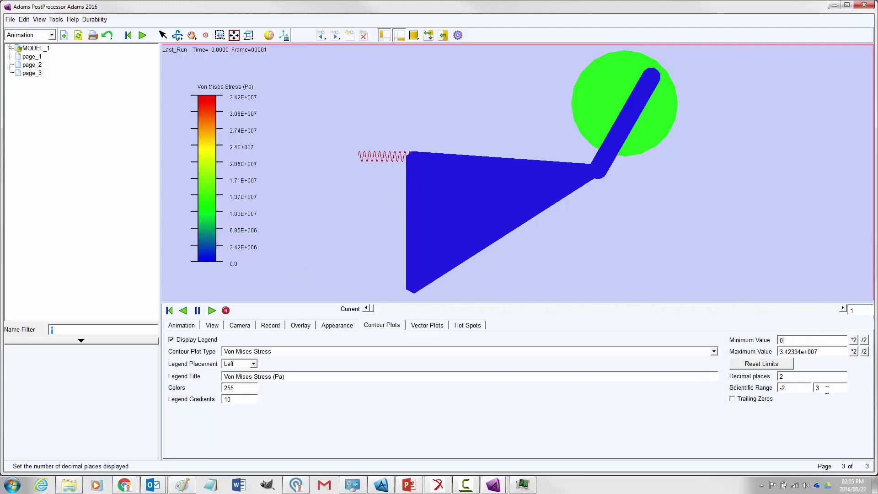
pyautogui.click(225, 310)
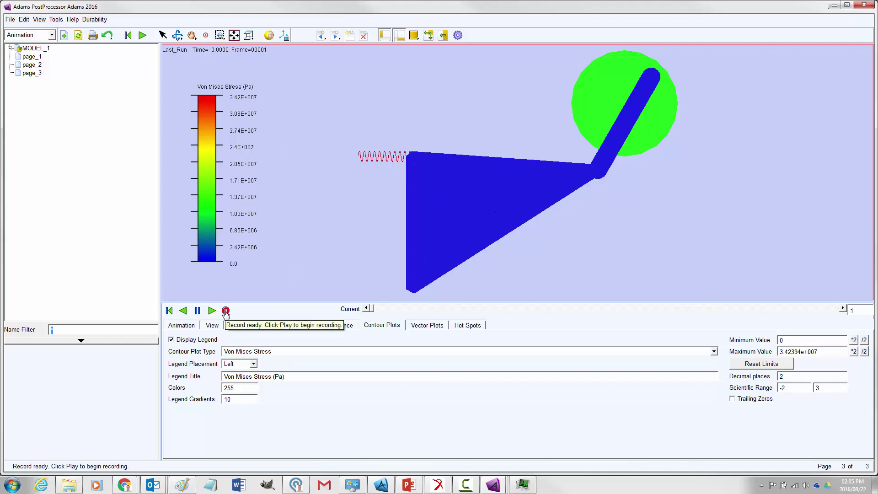
pyautogui.click(212, 311)
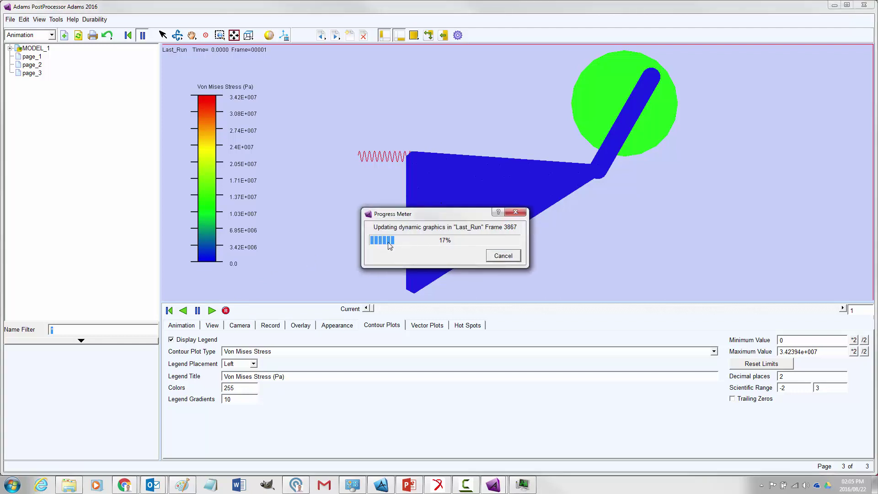
pyautogui.click(504, 256)
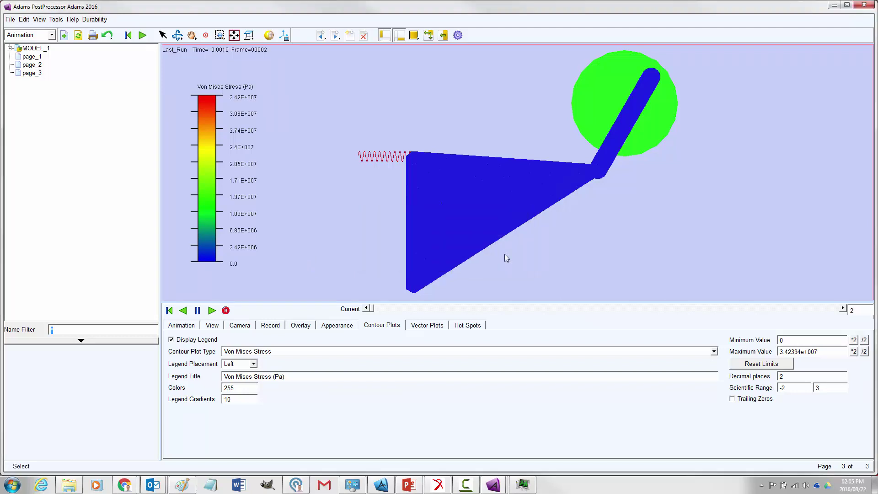
# Set the animation's frame increment to 20, play the stress animation, and return it to the first frame
pyautogui.click(182, 325)
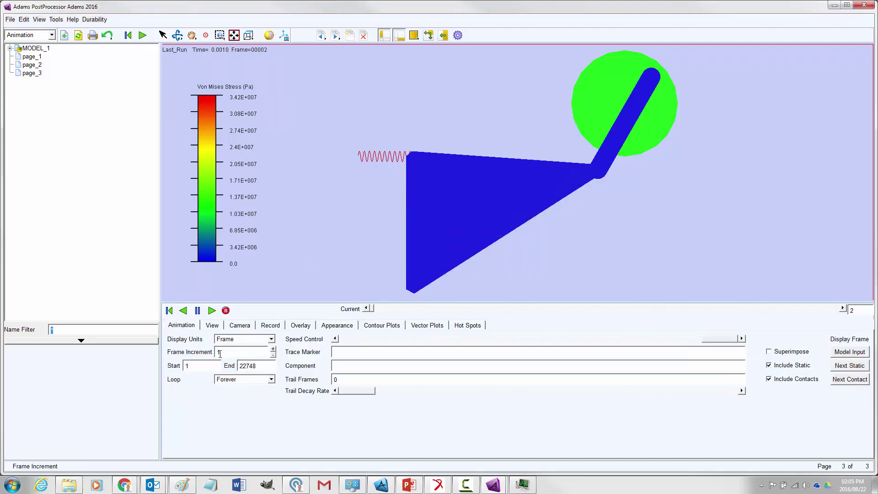
pyautogui.moveTo(219, 352); pyautogui.dragTo(214, 352)
pyautogui.click(212, 310)
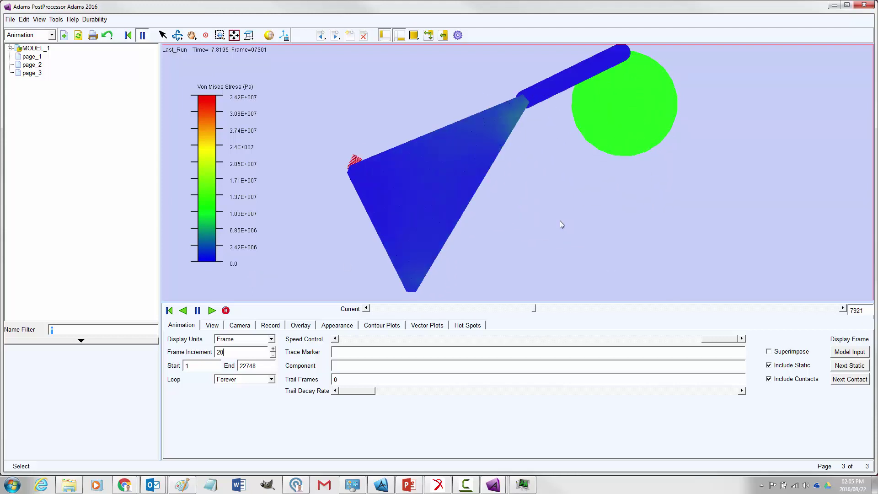
pyautogui.click(169, 310)
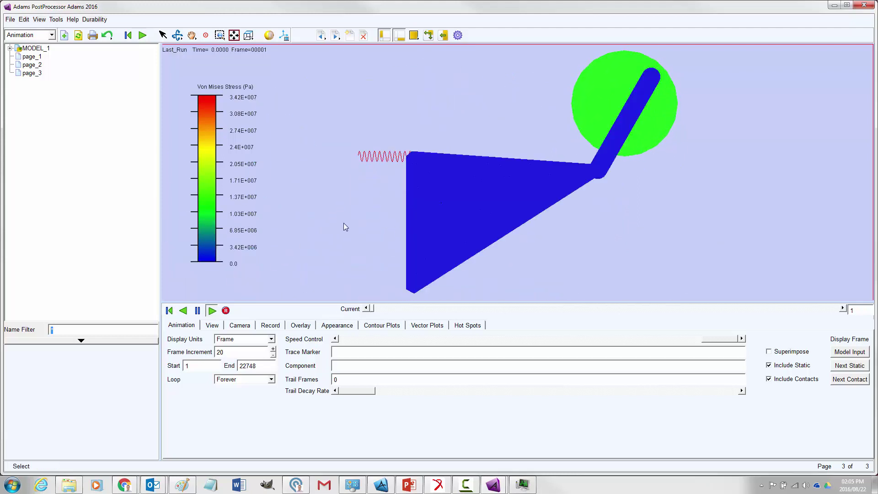